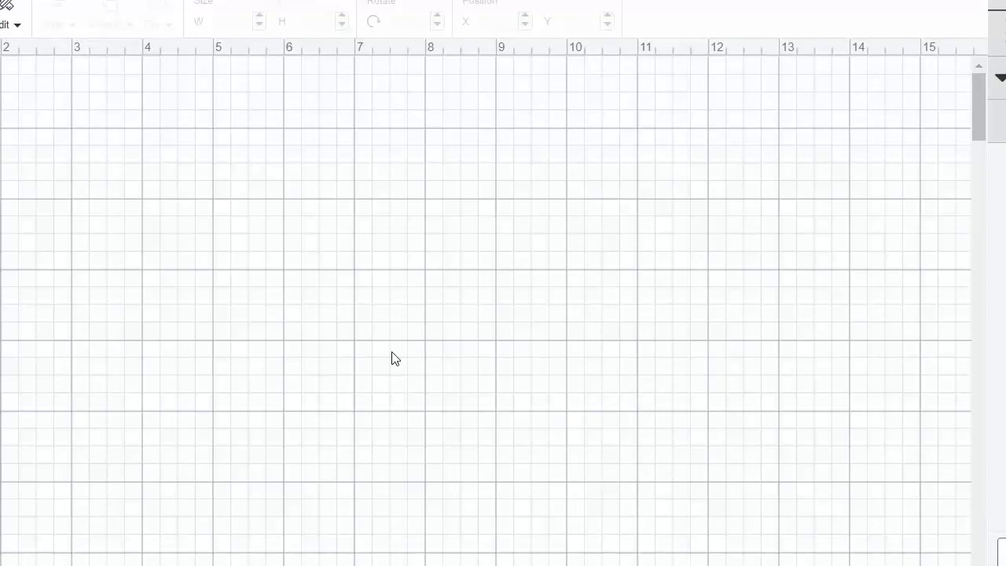
Step: Add a circle 4.5 inches in diameter and place it at about X 2.5, Y 1.25 on the canvas
left_click_drag(201, 396, 300, 494)
left_click_drag(193, 407, 254, 378)
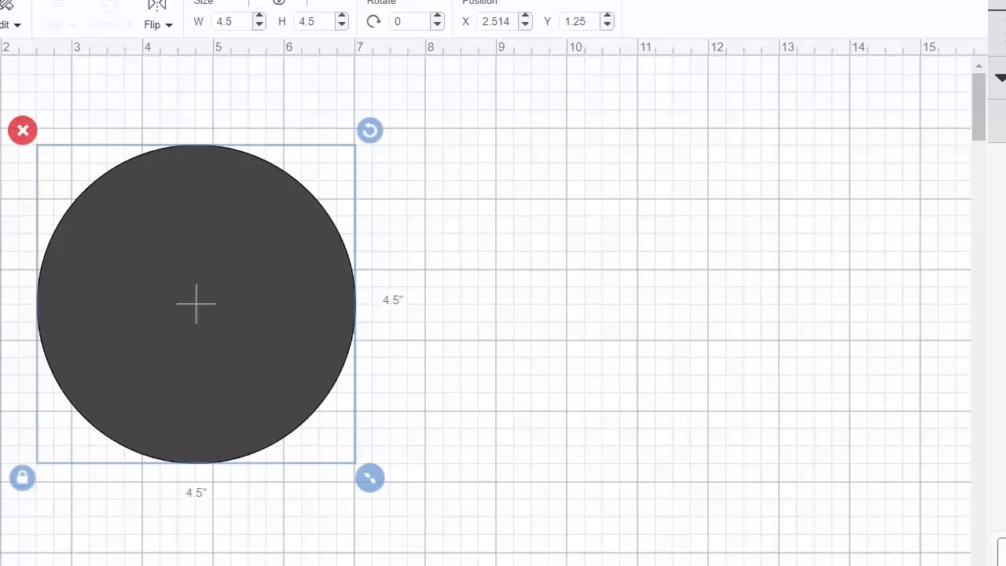
left_click(605, 275)
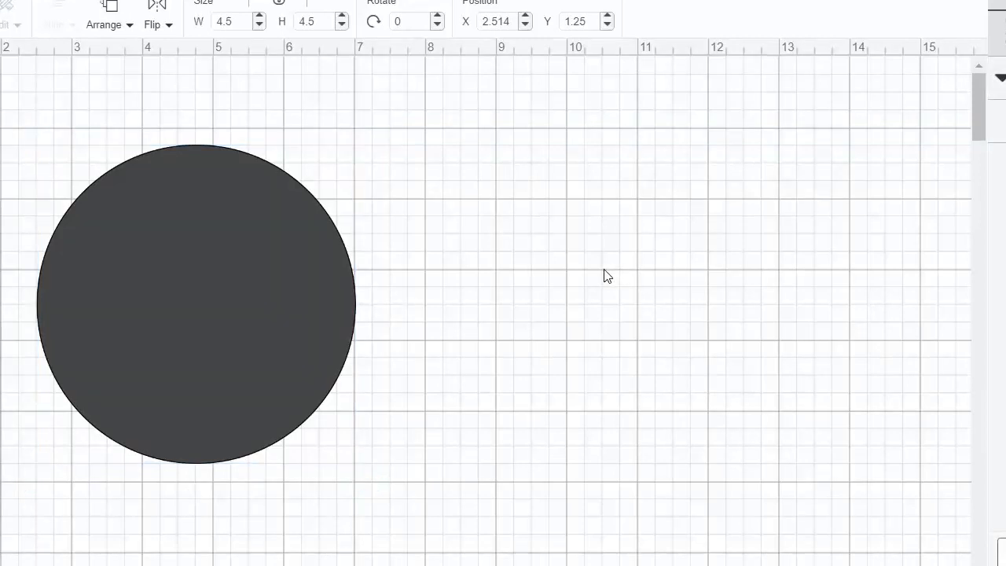
Step: Add a second circle, scale it to about 3.96 inches, and place it inside the 4.5-inch circle
key("ctrl+v")
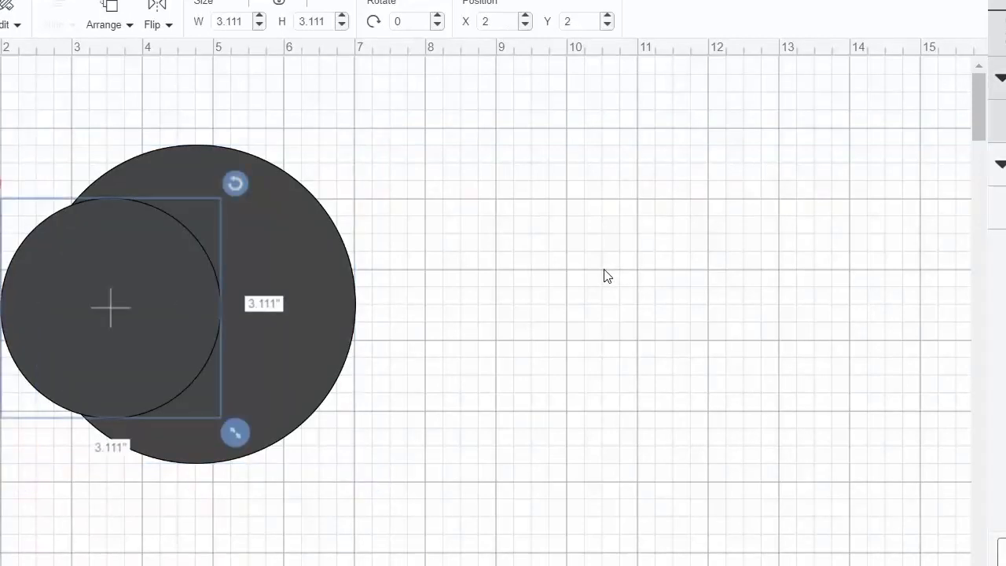
left_click_drag(68, 364, 144, 333)
left_click_drag(298, 405, 362, 463)
left_click_drag(217, 354, 206, 350)
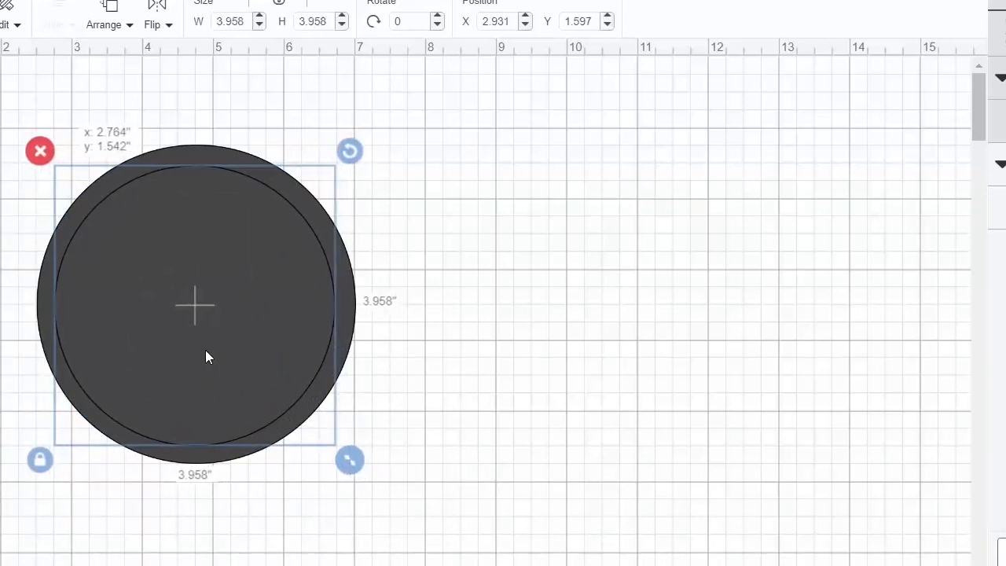
left_click(602, 385)
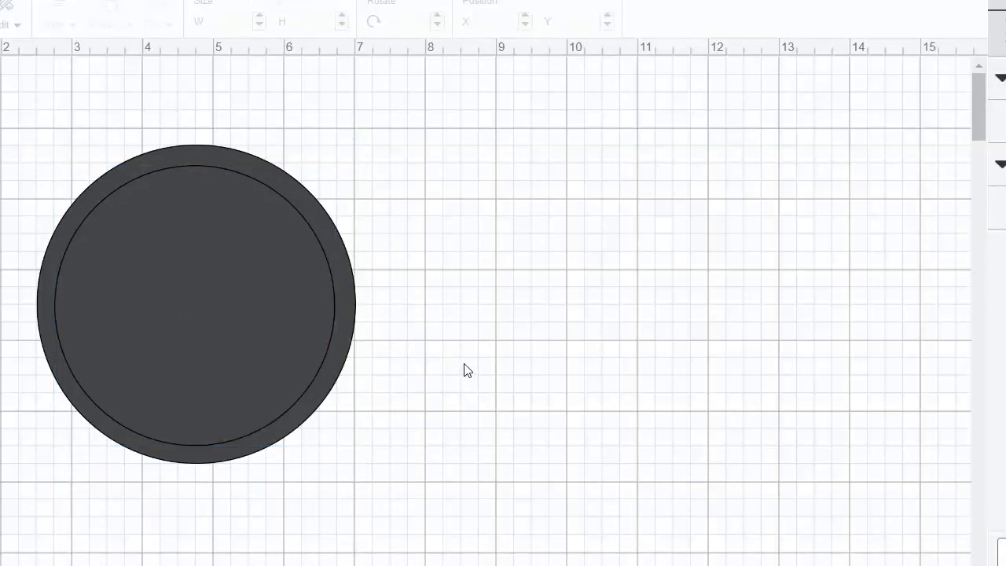
mouse_move(213, 301)
left_mouse_down()
mouse_move(411, 303)
mouse_move(203, 299)
left_mouse_up()
left_click(488, 323)
Step: Align the centers of the two circles both horizontally and vertically
left_click_drag(485, 351, 50, 128)
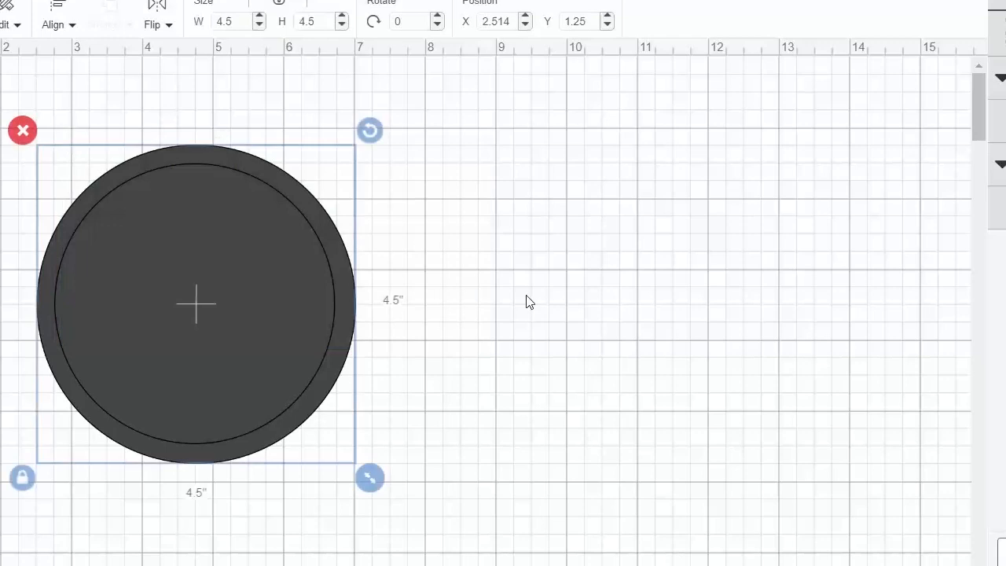
left_click(69, 26)
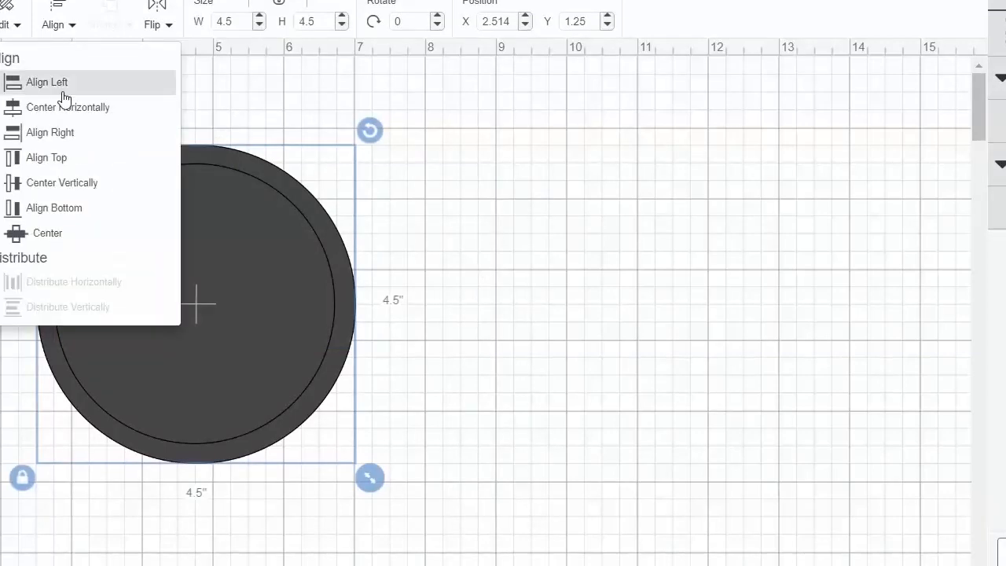
left_click(60, 236)
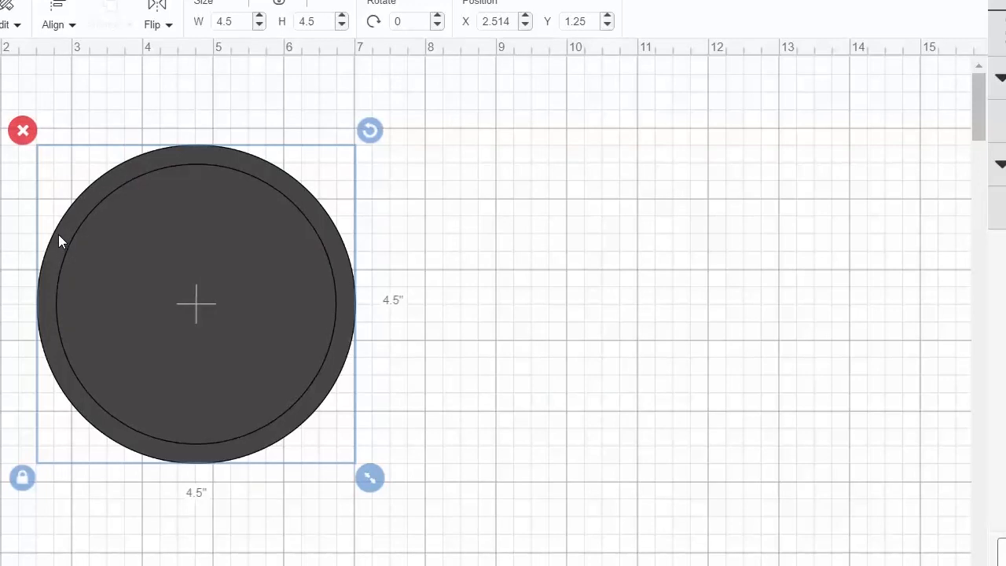
left_click(661, 352)
Step: Slice the inner circle out of the larger one and delete both cut-out discs, keeping the ring
left_click_drag(479, 354, 93, 162)
left_click_drag(224, 269, 811, 305)
left_click_drag(215, 287, 647, 332)
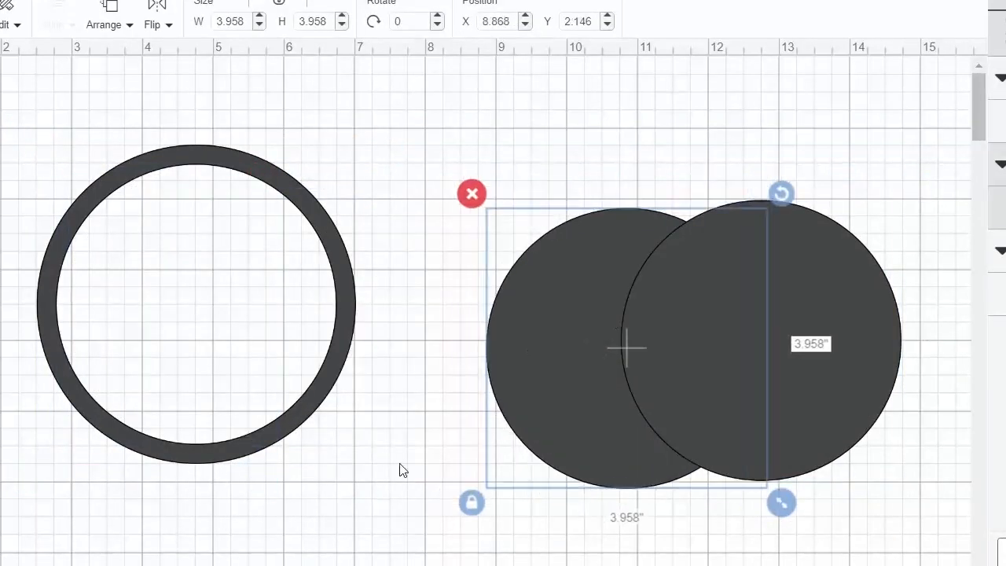
key("Delete")
left_click(761, 438)
key("Delete")
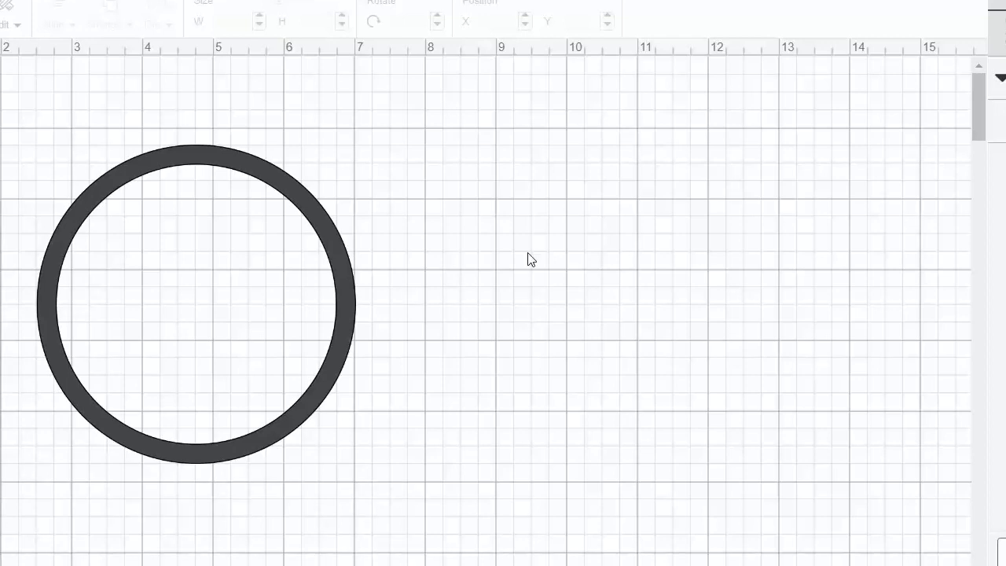
Step: Add a star in the upper part of the ring and place a duplicate beside it as the second eye
left_click_drag(285, 476, 250, 256)
key("ctrl+d")
left_click(632, 273)
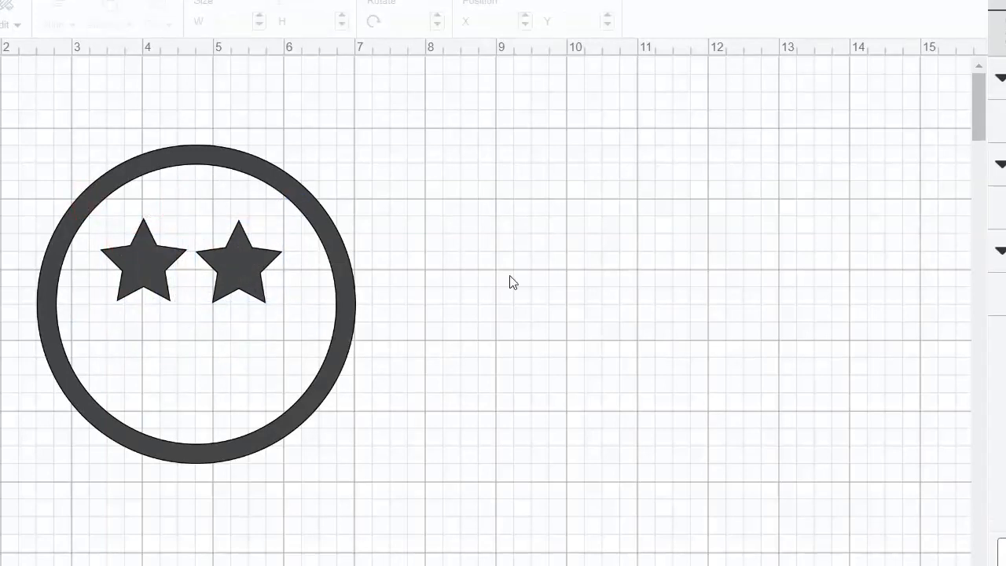
mouse_move(119, 226)
left_mouse_down()
mouse_move(249, 261)
mouse_move(121, 227)
left_mouse_up()
left_click(268, 330)
left_click(402, 341)
Step: Align the two stars by their top edges with the ring moved aside, and put the ring back around them
left_click_drag(277, 330, 735, 383)
left_click_drag(326, 366, 96, 264)
left_click(61, 27)
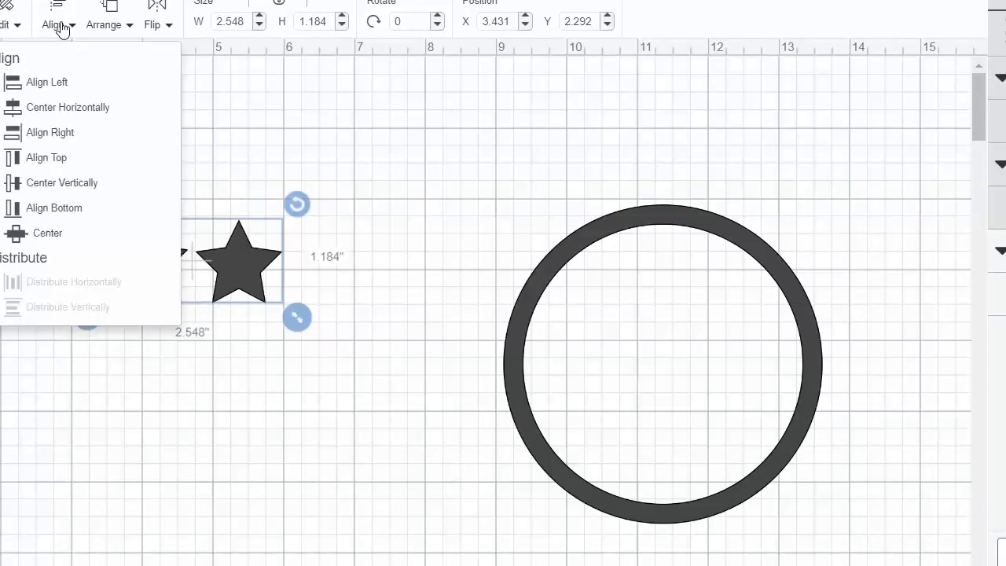
left_click(65, 158)
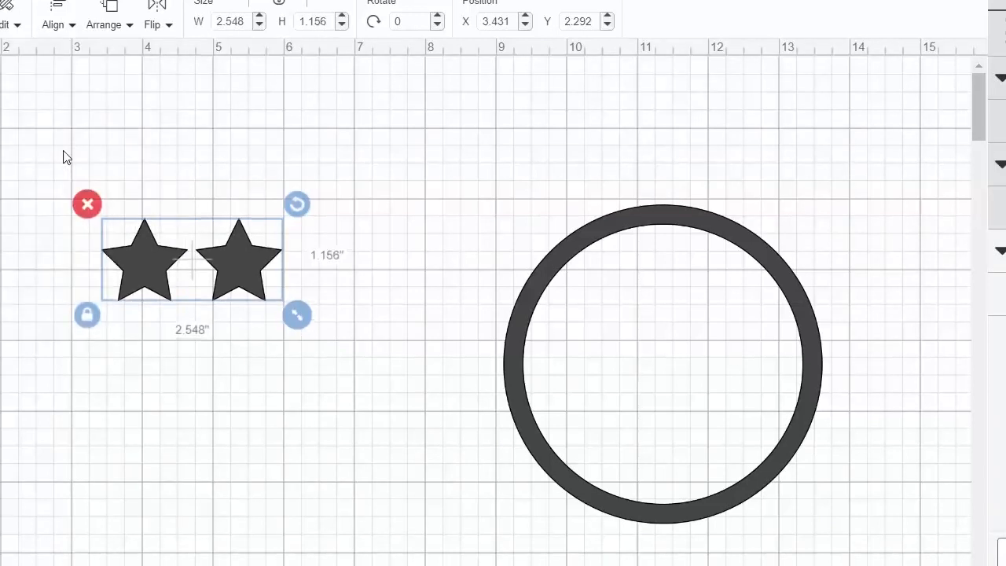
left_click_drag(548, 429, 56, 360)
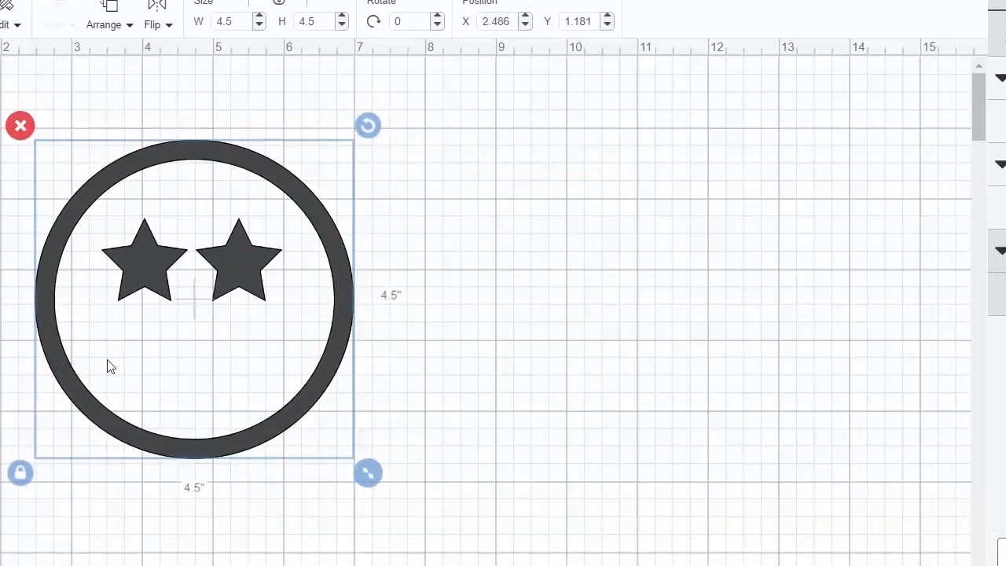
left_click(583, 371)
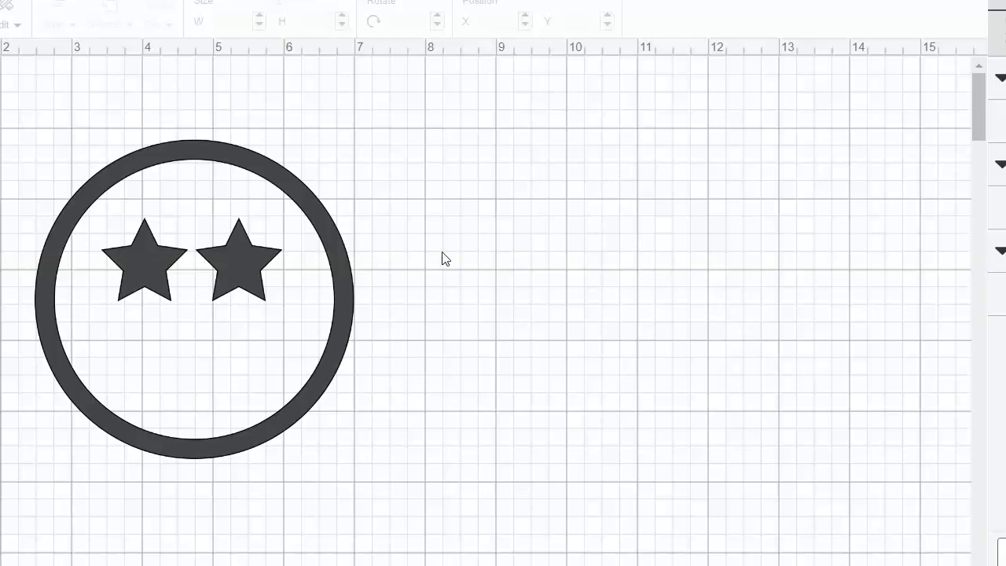
Step: Add a 3.111-inch circle beside the face and place a duplicate overlapping it
left_click(123, 226)
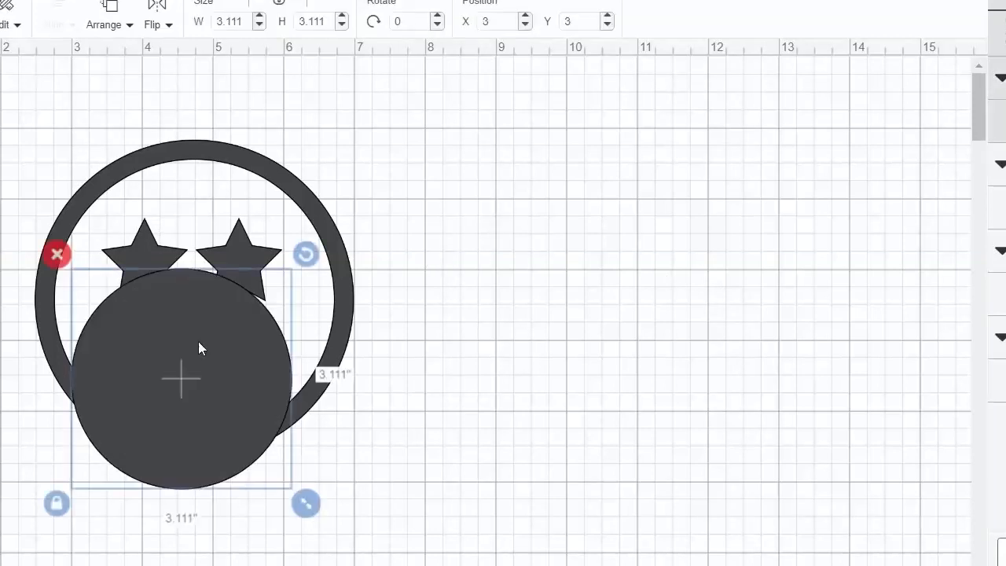
left_click_drag(191, 375, 571, 353)
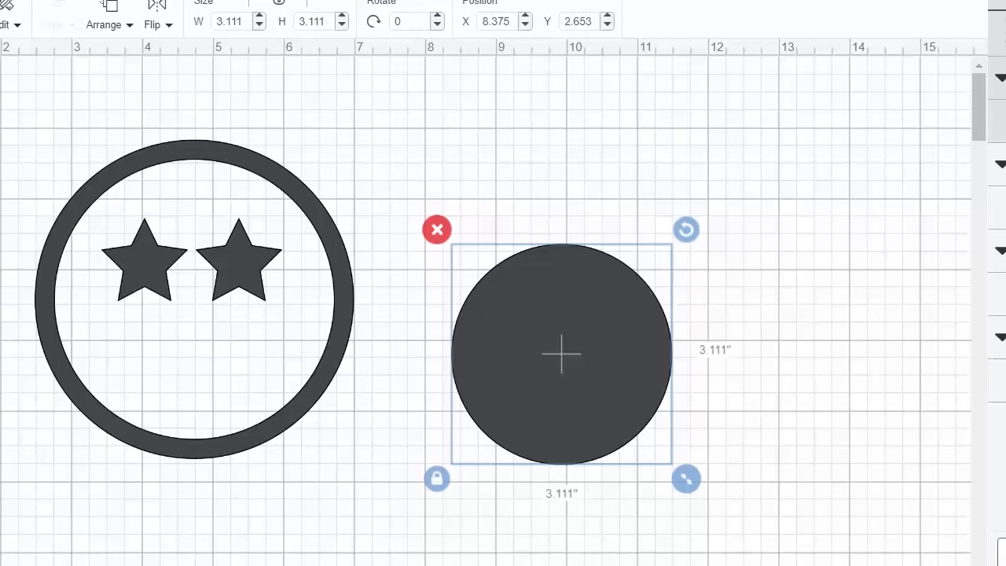
left_click(637, 256)
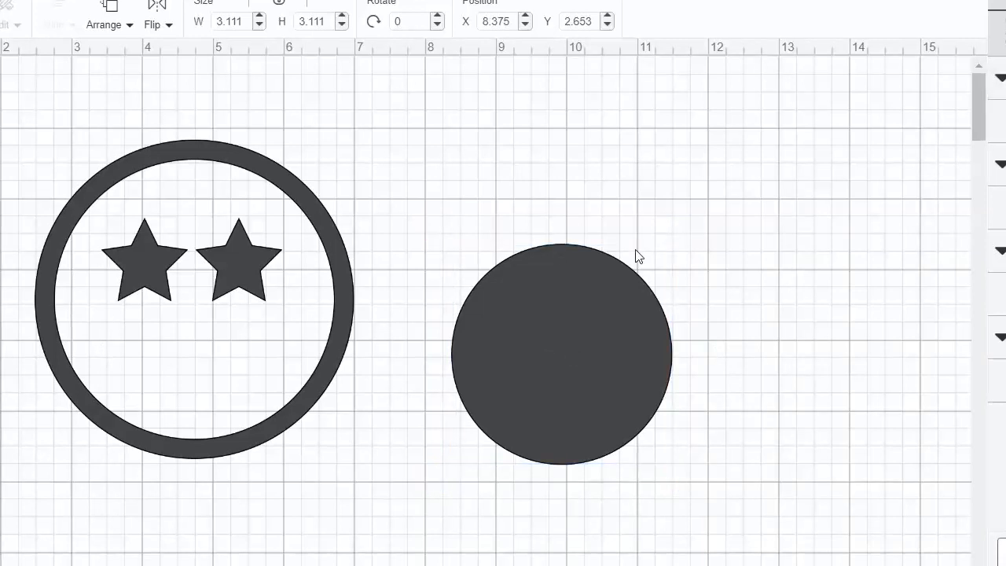
key("ctrl+c")
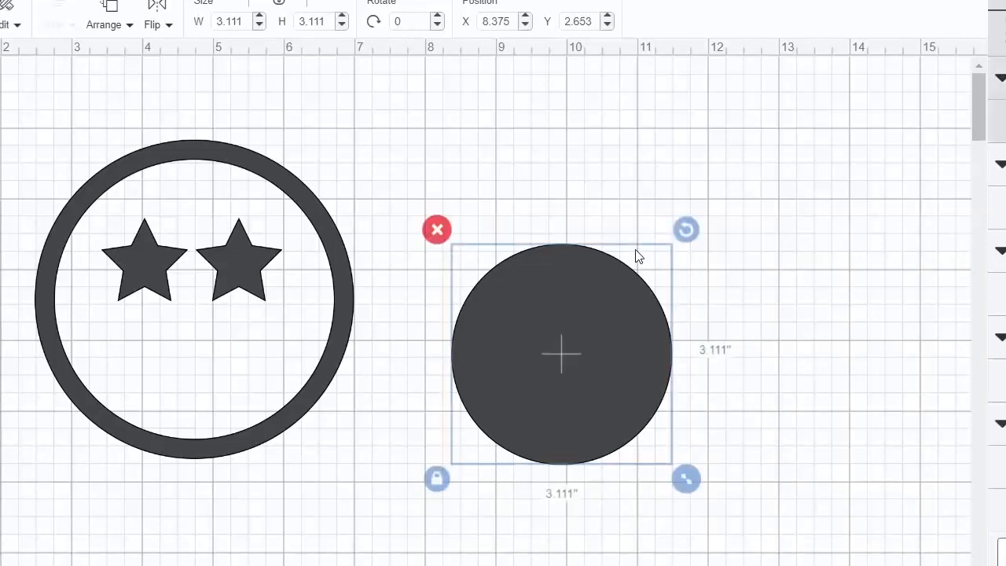
key("ctrl+v")
left_click_drag(262, 431, 607, 359)
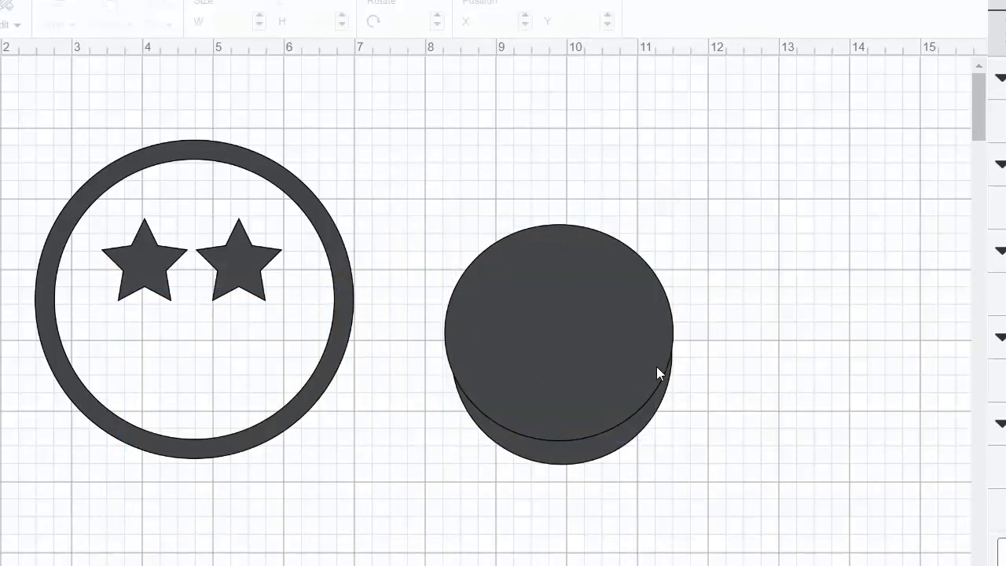
Step: Unlock the upper circle's proportions, flatten it into an ellipse about 3.25 inches wide, and move it off the other circle
left_click(586, 346)
left_click(430, 456)
left_click(432, 457)
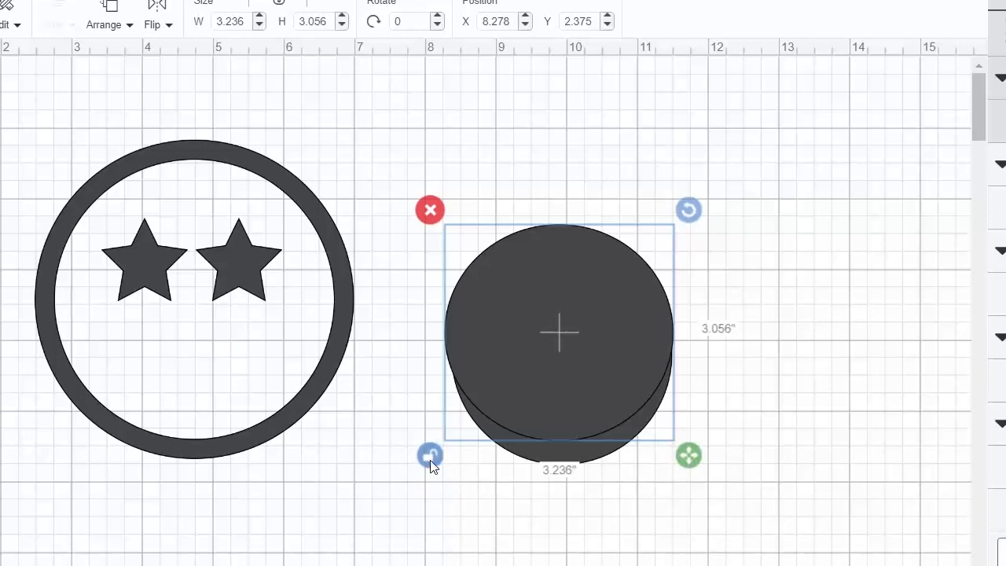
left_click_drag(688, 456, 691, 420)
left_click_drag(576, 344, 712, 438)
Step: Unlock the remaining circle's proportions and flatten it into an ellipse
left_click(454, 369)
left_click(436, 477)
left_click_drag(686, 478, 675, 395)
Step: Overlap the two ellipses so that only a thin crescent of the lower one shows beneath the upper one
left_click_drag(520, 300, 554, 457)
left_click_drag(674, 350, 571, 369)
left_click(847, 317)
left_click_drag(568, 434, 569, 433)
left_click(844, 501)
Step: Slice the two overlapping ellipses and delete the leftover pieces, keeping only the thin crescent
left_click_drag(764, 540, 570, 439)
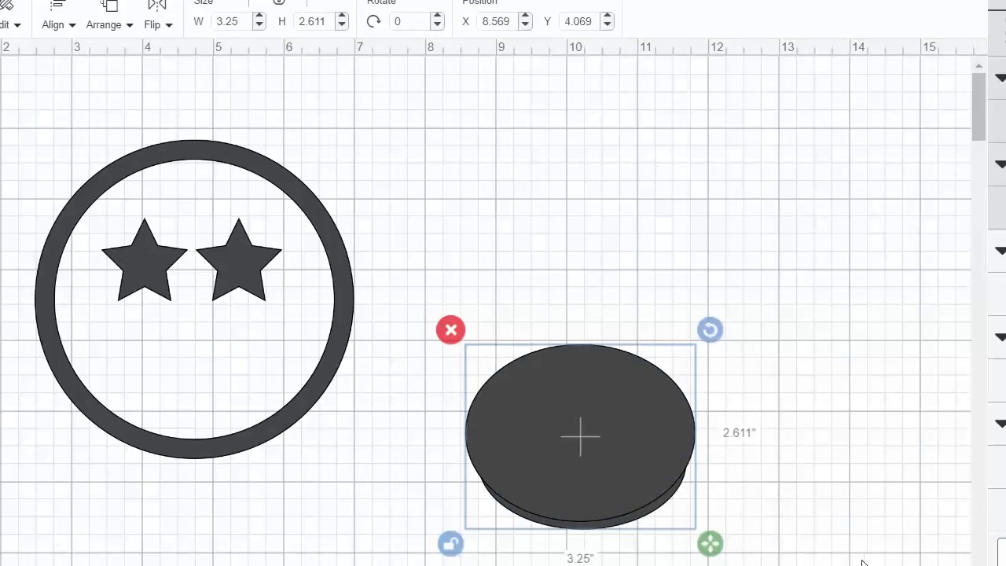
key("Delete")
left_click_drag(599, 441, 656, 270)
key("Delete")
left_click_drag(586, 470, 632, 322)
key("Delete")
key("Delete")
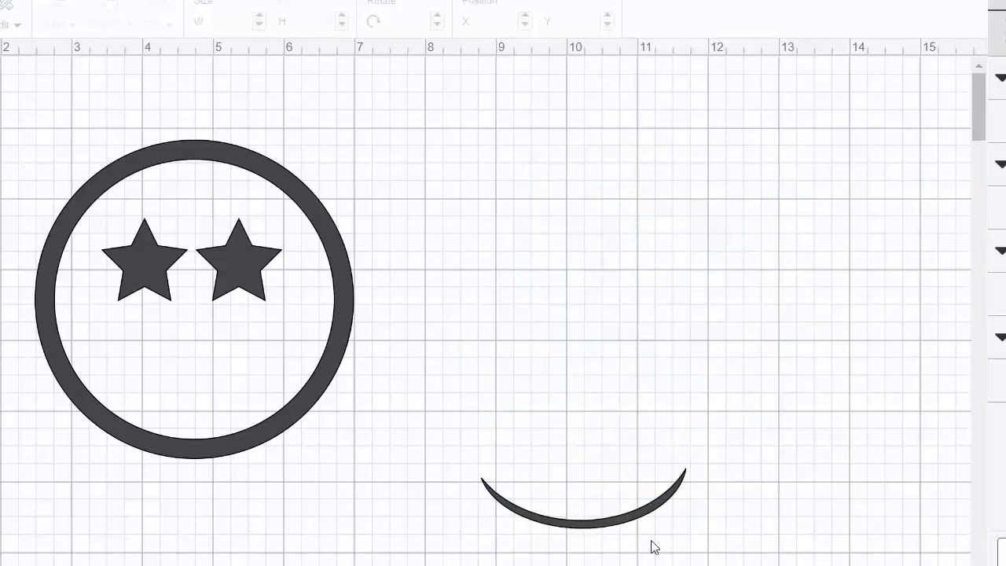
Step: Move the crescent into the ring below the star eyes as the smile
left_click_drag(605, 525, 220, 394)
left_click(635, 425)
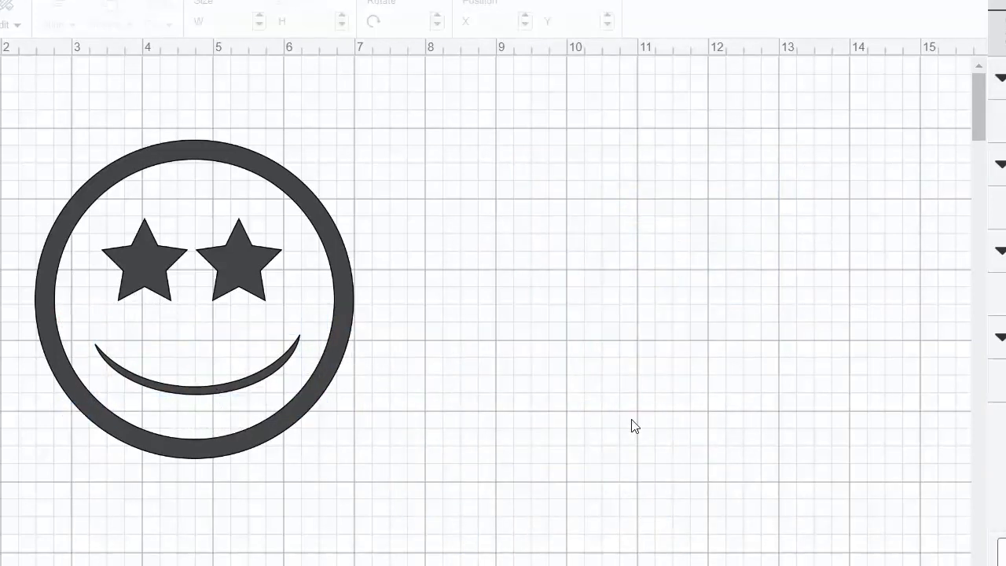
Step: Unlock the smile's proportions, narrow it to about 2.2 inches and deepen it slightly, and center it under the eyes
left_click(201, 391)
left_click(82, 415)
left_click_drag(313, 411, 266, 417)
left_click(477, 415)
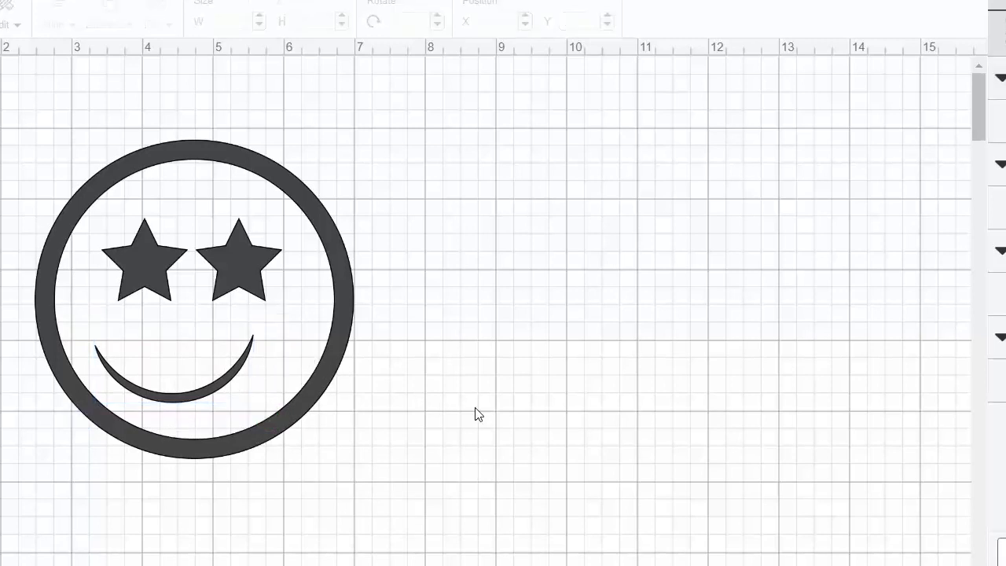
left_click_drag(175, 398, 197, 400)
left_click(508, 398)
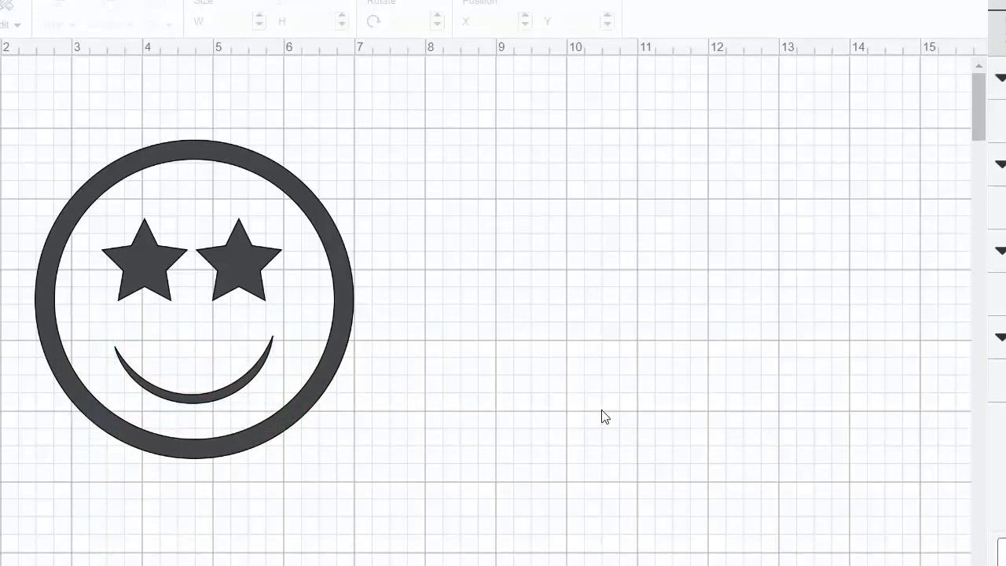